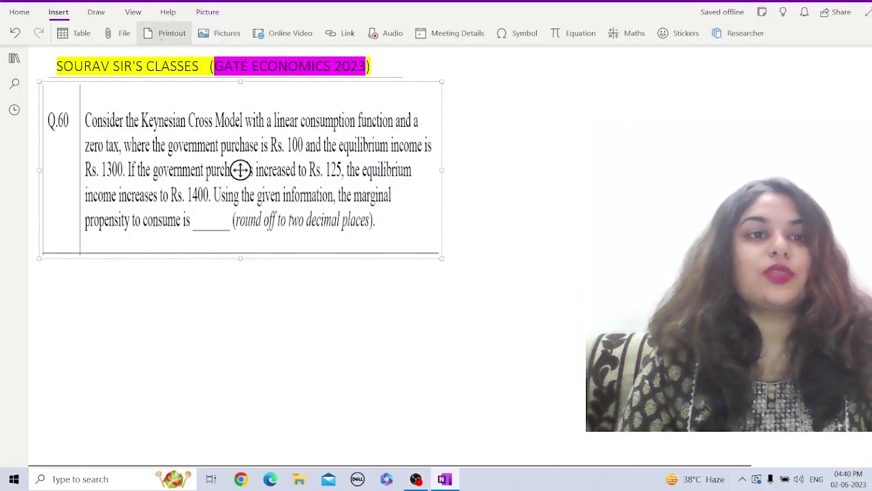
Step: Select the green pen from the Draw tools
left_click(96, 12)
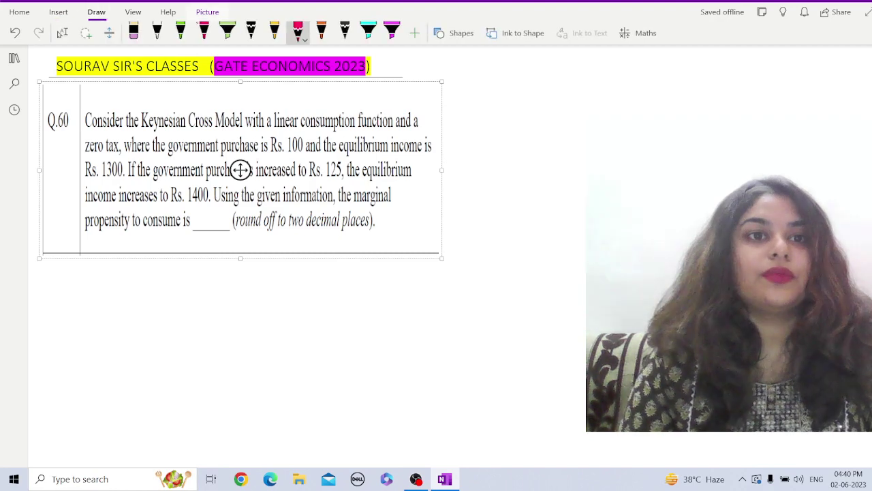
left_click(180, 31)
left_click(216, 313)
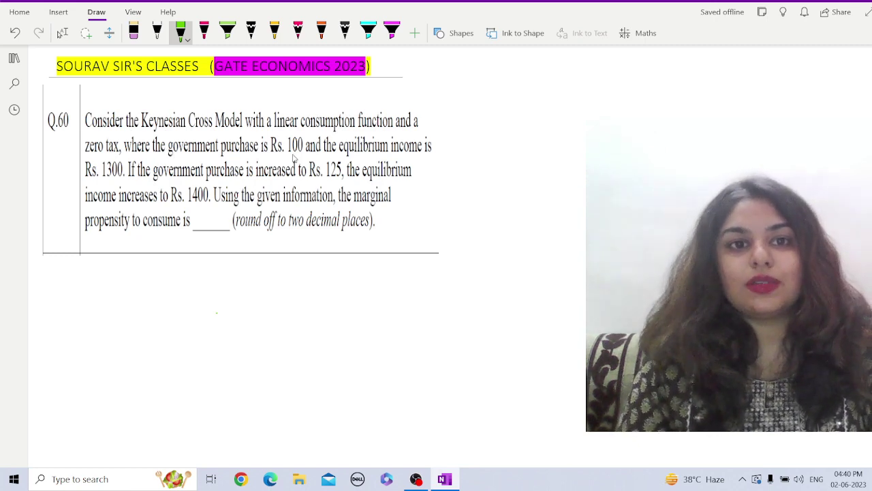
Step: Underline 100 and 'linear consumption', then write G=100, C = a+bY and Y=1300
left_click_drag(289, 157, 304, 155)
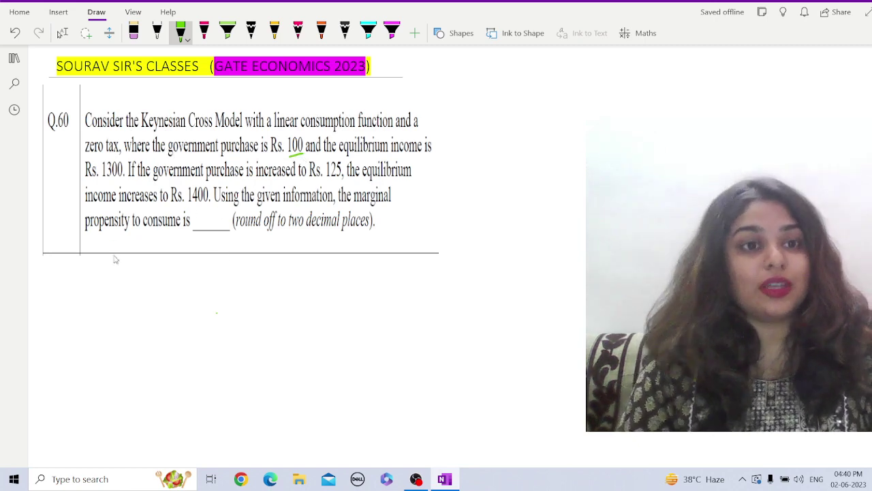
mouse_move(73, 275)
left_mouse_down()
mouse_move(76, 286)
mouse_move(112, 276)
left_mouse_up()
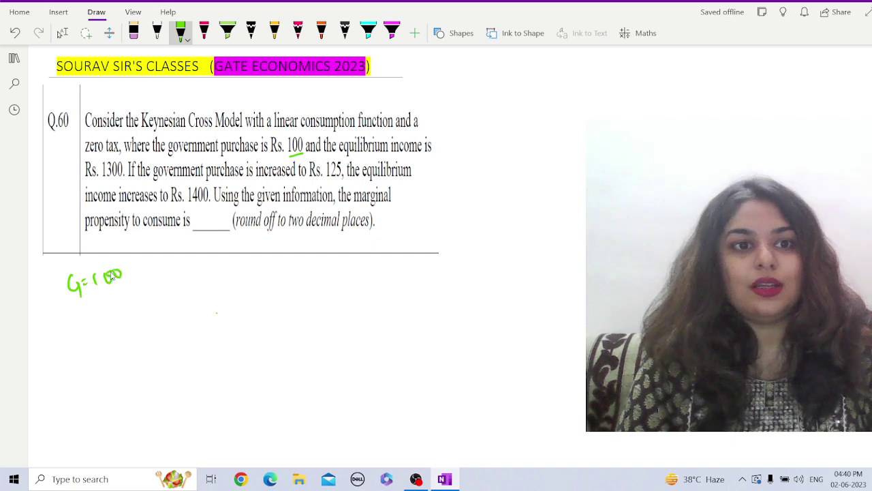
left_click_drag(291, 137, 351, 136)
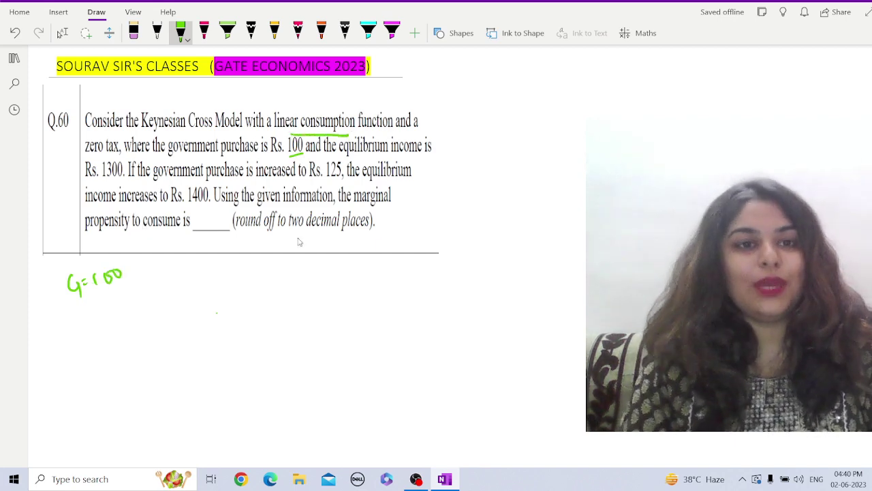
mouse_move(220, 264)
left_mouse_down()
mouse_move(218, 276)
mouse_move(274, 278)
mouse_move(288, 292)
left_mouse_up()
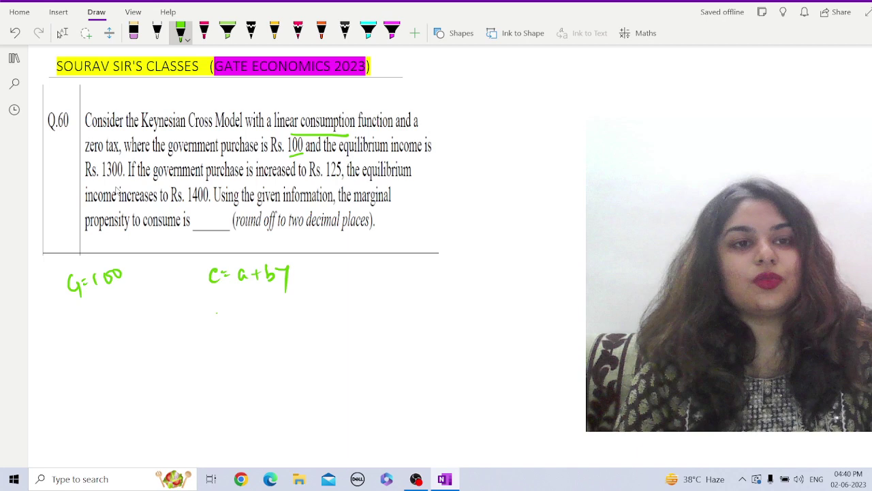
mouse_move(68, 311)
left_mouse_down()
mouse_move(111, 311)
mouse_move(127, 298)
left_mouse_up()
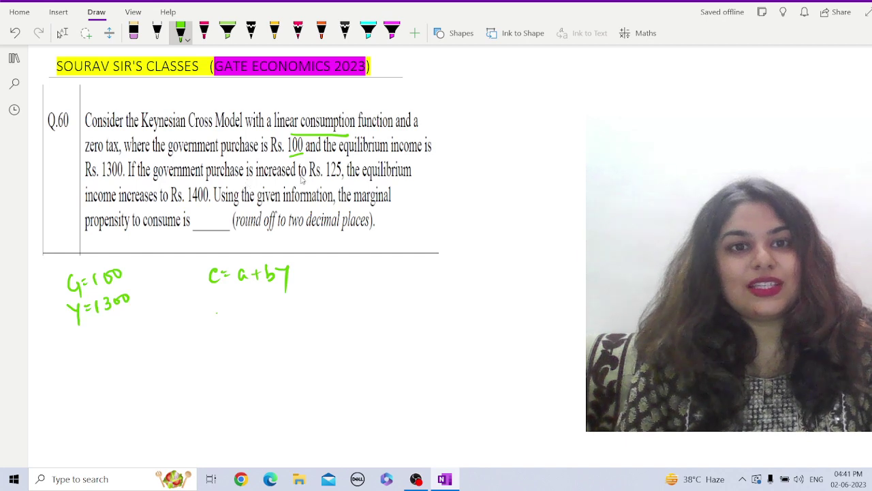
Step: Add arrows to the new values G'=125 and Y'=1400
mouse_move(131, 271)
left_mouse_down()
mouse_move(169, 267)
mouse_move(170, 248)
mouse_move(201, 259)
mouse_move(205, 246)
left_mouse_up()
left_click_drag(136, 300, 171, 296)
left_click_drag(181, 266, 185, 276)
left_click_drag(181, 282, 213, 259)
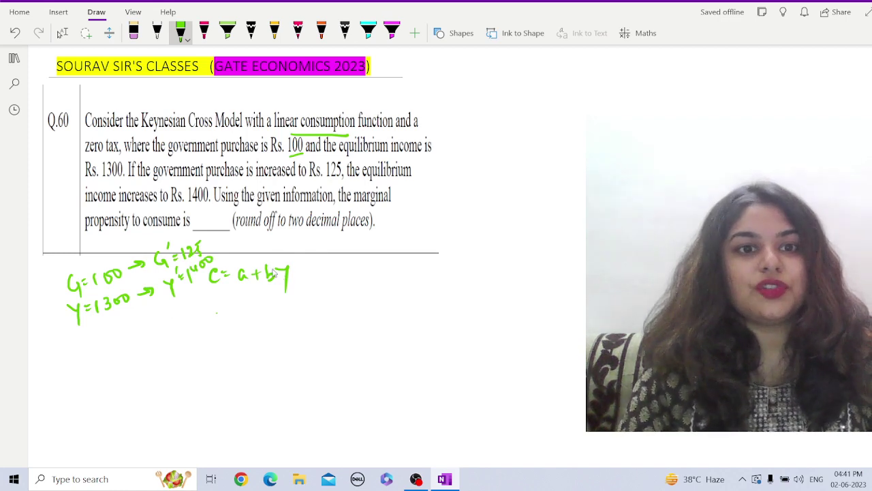
Step: Circle C = a+bY, point an arrow at b, and write Y = C+G
mouse_move(209, 275)
left_mouse_down()
mouse_move(205, 267)
mouse_move(330, 276)
mouse_move(217, 312)
left_mouse_up()
left_click_drag(273, 286, 274, 315)
mouse_move(266, 295)
left_mouse_down()
mouse_move(272, 286)
mouse_move(282, 295)
left_mouse_up()
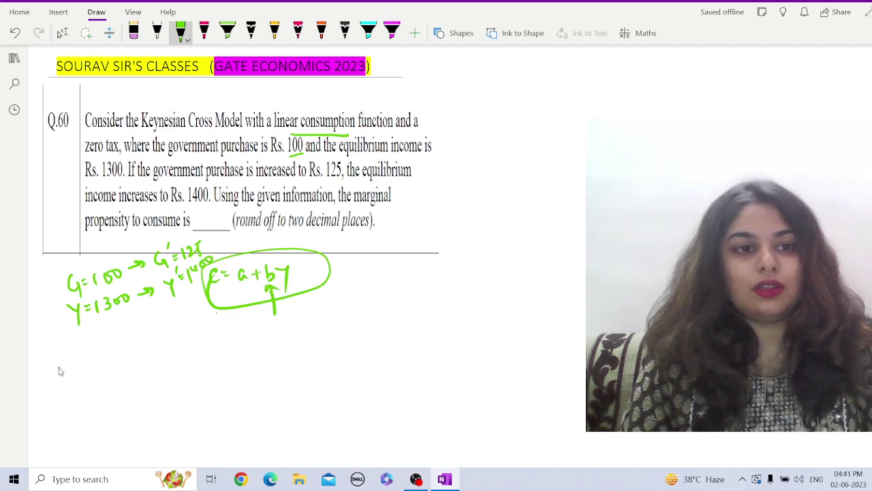
mouse_move(59, 372)
left_mouse_down()
mouse_move(138, 369)
mouse_move(139, 386)
left_mouse_up()
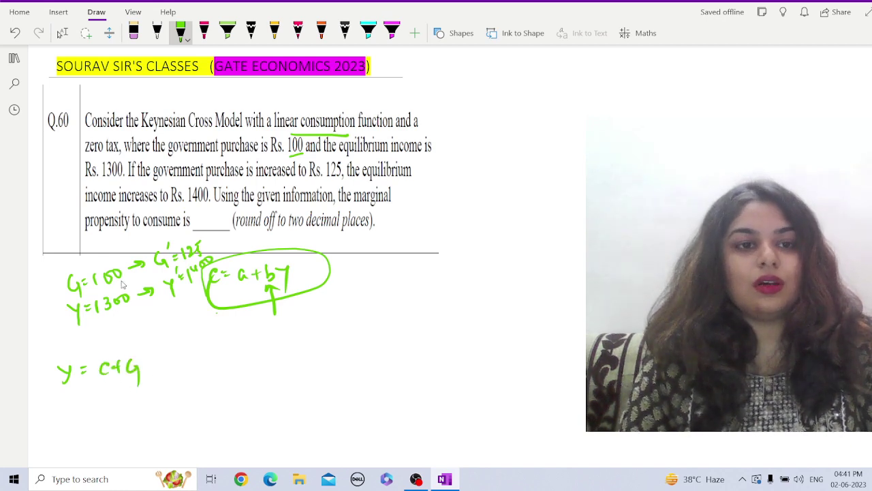
Step: Circle 1300 and substitute it into Y = C+G as 1300 = a + b(1300) + 100
mouse_move(129, 291)
left_mouse_down()
mouse_move(149, 315)
mouse_move(77, 310)
left_mouse_up()
mouse_move(48, 398)
left_mouse_down()
mouse_move(71, 409)
mouse_move(154, 394)
mouse_move(164, 416)
mouse_move(181, 394)
left_mouse_up()
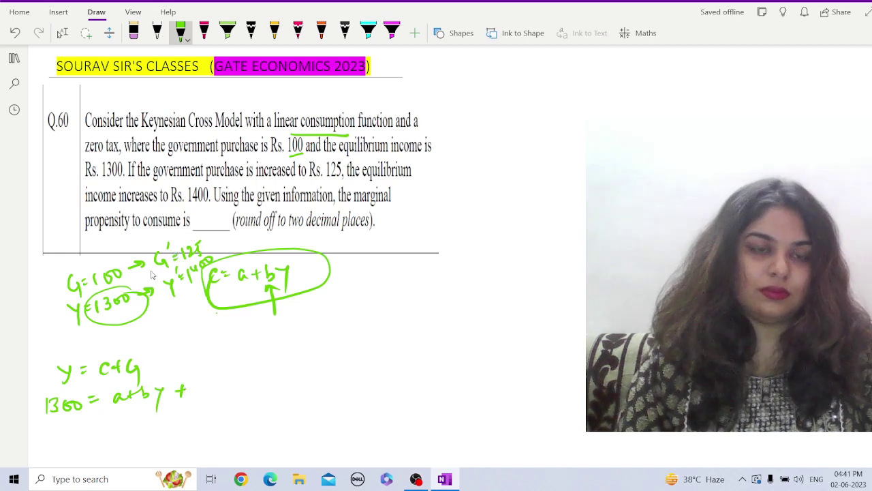
left_click_drag(198, 387, 218, 393)
key("alt+d")
key("l")
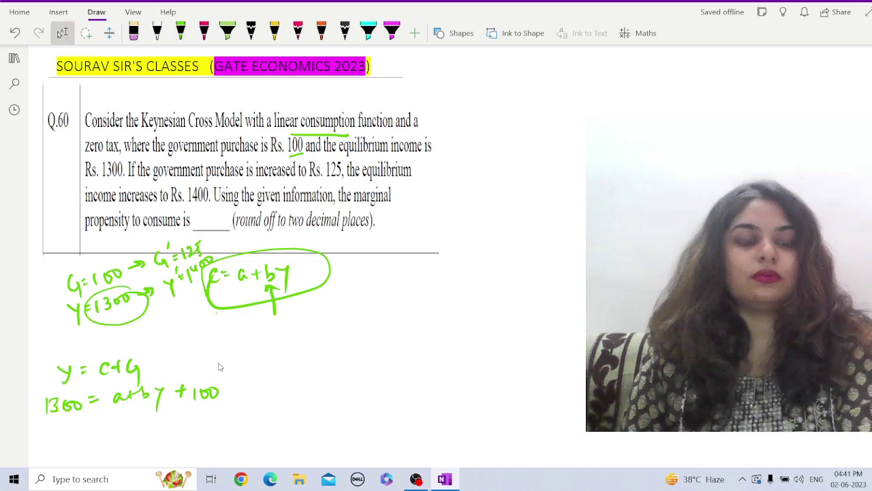
scroll(219, 366, "down", 3)
key("alt+d")
key("p")
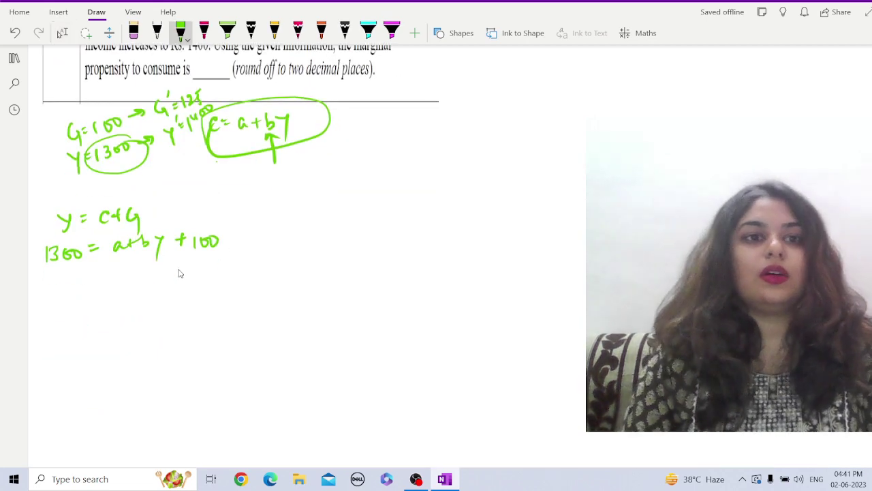
mouse_move(163, 218)
left_mouse_down()
mouse_move(157, 259)
mouse_move(201, 225)
mouse_move(196, 235)
left_mouse_up()
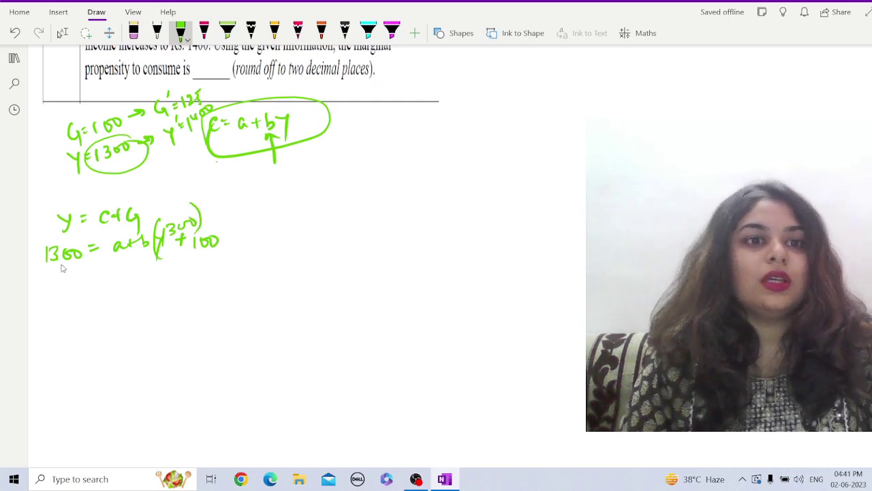
Step: Solve for a, writing a = 1300(1 − b) − 100
mouse_move(78, 286)
left_mouse_down()
mouse_move(79, 295)
mouse_move(96, 284)
left_mouse_up()
left_click_drag(88, 291, 123, 291)
left_click_drag(138, 280, 164, 289)
mouse_move(172, 272)
left_mouse_down()
mouse_move(172, 283)
mouse_move(187, 276)
left_mouse_up()
left_click_drag(198, 265, 214, 287)
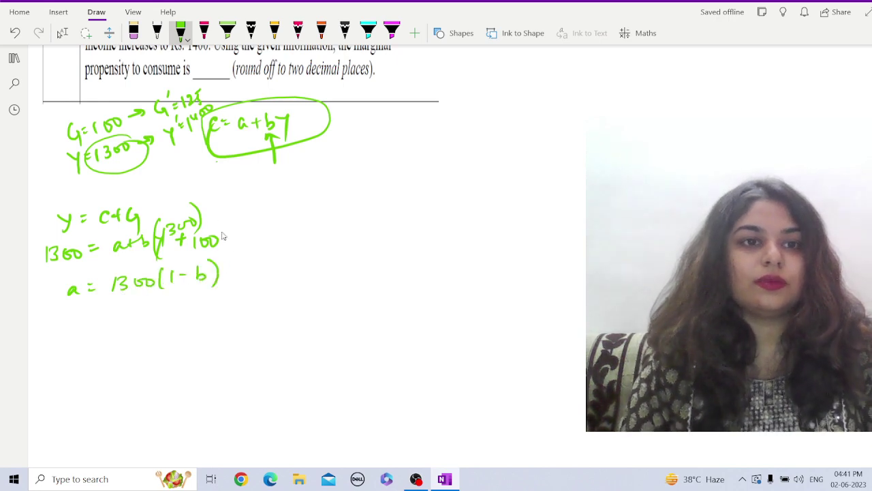
left_click_drag(252, 263, 251, 278)
mouse_move(267, 263)
left_mouse_down()
mouse_move(262, 276)
mouse_move(270, 262)
left_mouse_up()
left_click_drag(276, 262, 285, 266)
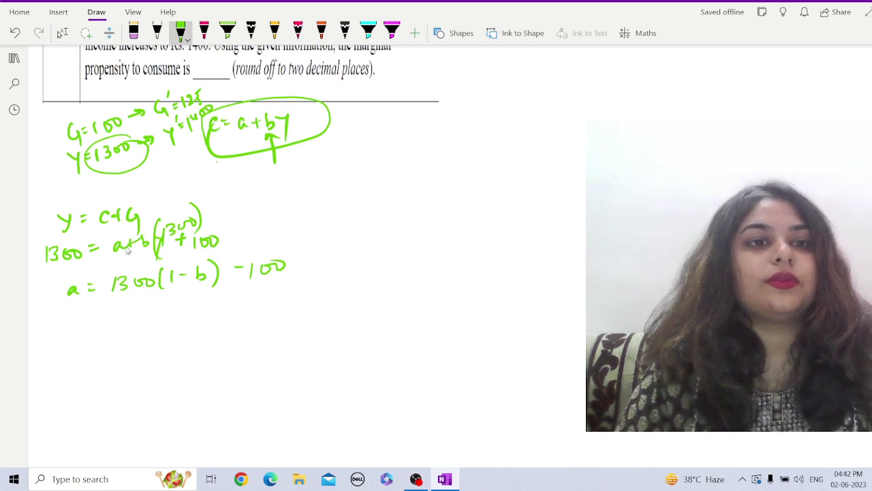
Step: Expand to a = 1200 − 1300b, label it ①, and circle G'=125 and Y'=1400
mouse_move(80, 319)
left_mouse_down()
mouse_move(75, 327)
mouse_move(81, 324)
left_mouse_up()
mouse_move(88, 317)
left_mouse_down()
mouse_move(126, 326)
mouse_move(232, 318)
mouse_move(241, 302)
mouse_move(275, 308)
mouse_move(299, 299)
left_mouse_up()
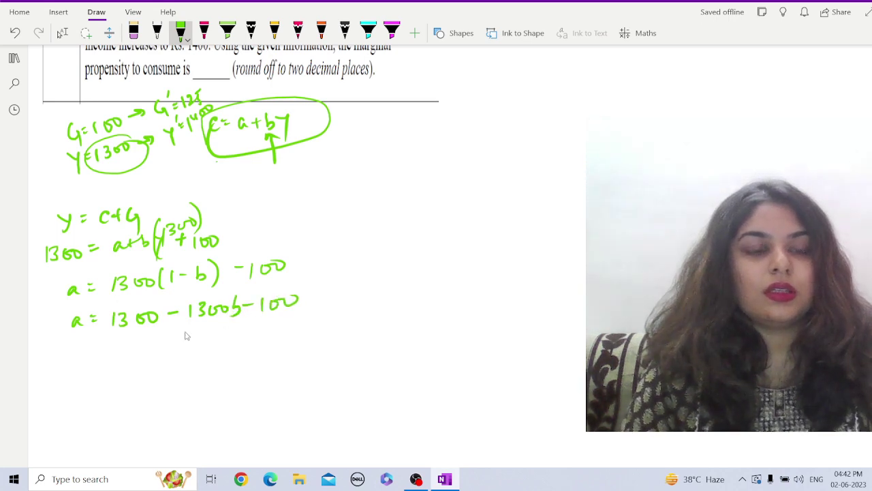
mouse_move(88, 357)
left_mouse_down()
mouse_move(90, 369)
mouse_move(293, 345)
left_mouse_up()
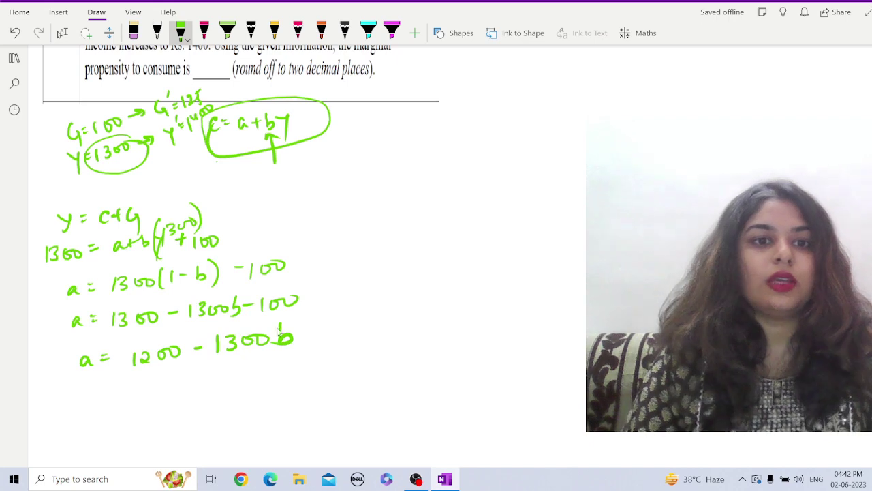
mouse_move(225, 362)
left_mouse_down()
mouse_move(232, 375)
mouse_move(268, 367)
left_mouse_up()
mouse_move(286, 358)
left_mouse_down()
mouse_move(286, 376)
mouse_move(281, 354)
left_mouse_up()
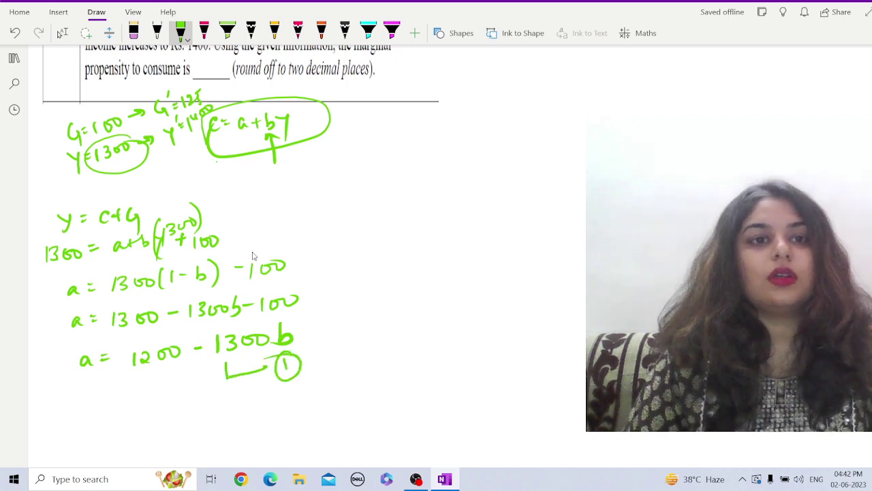
mouse_move(168, 91)
left_mouse_down()
mouse_move(162, 159)
mouse_move(156, 91)
left_mouse_up()
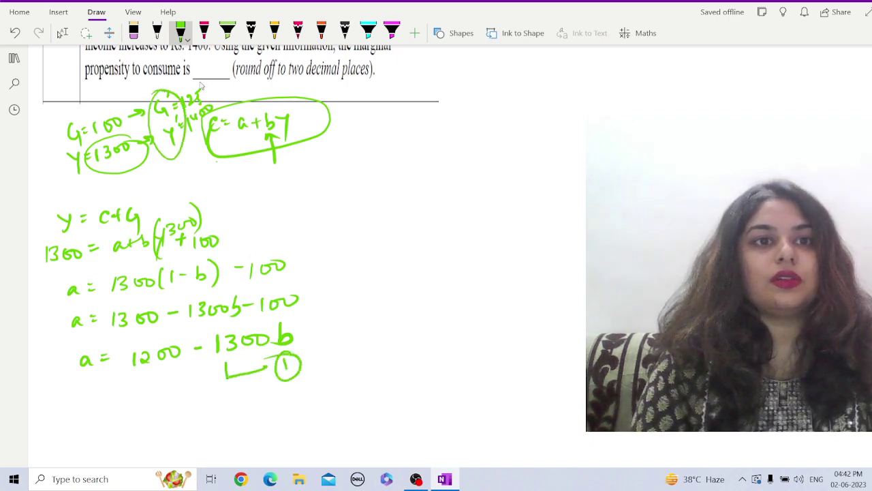
Step: Switch to pink ink and write Y' = C' + G'
left_click(297, 31)
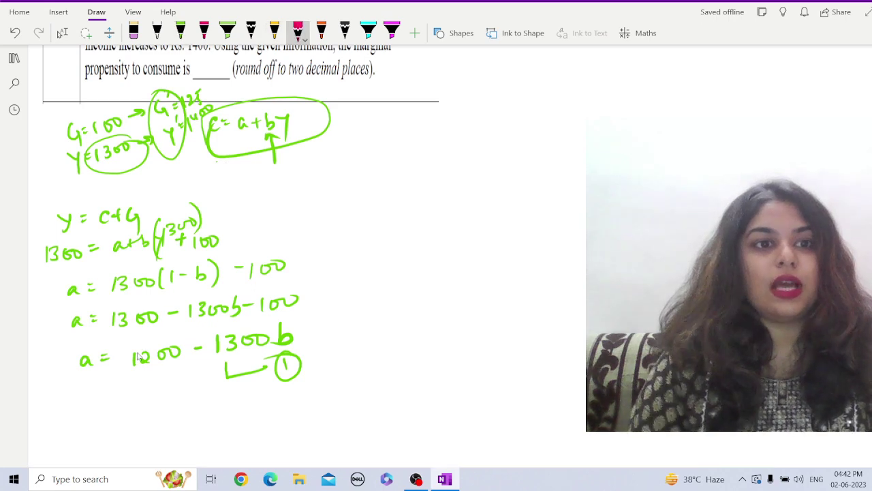
left_click_drag(72, 409, 79, 431)
mouse_move(97, 402)
left_mouse_down()
mouse_move(96, 411)
mouse_move(114, 413)
left_mouse_up()
mouse_move(107, 423)
left_mouse_down()
mouse_move(143, 424)
mouse_move(146, 408)
left_mouse_up()
mouse_move(166, 410)
left_mouse_down()
mouse_move(166, 425)
mouse_move(169, 417)
left_mouse_up()
left_click_drag(190, 411, 193, 429)
left_click_drag(207, 395, 204, 402)
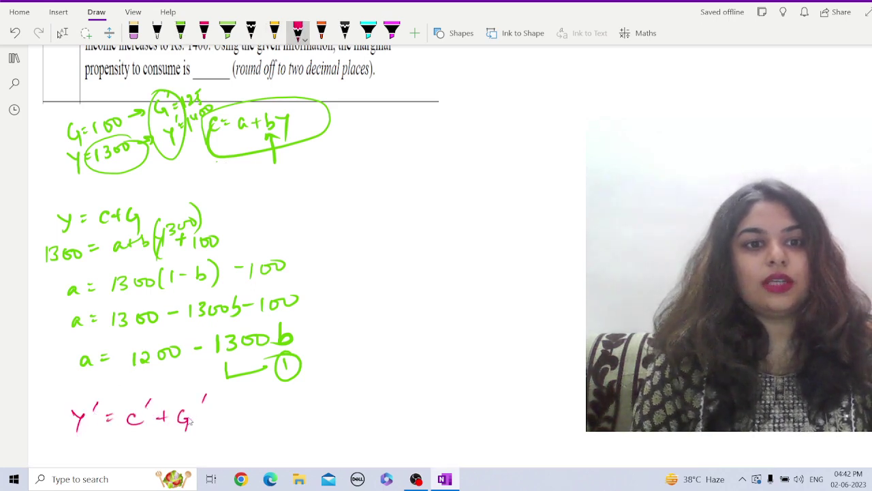
key("Escape")
scroll(266, 392, "down", 2)
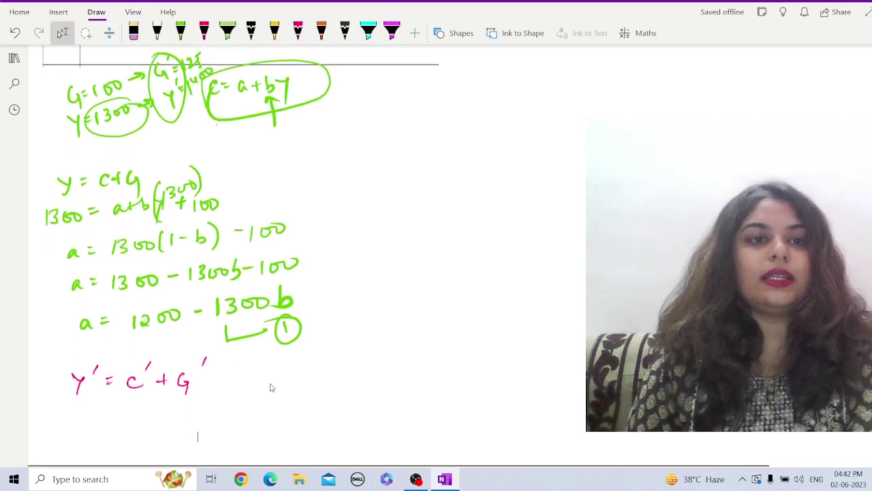
left_click(298, 33)
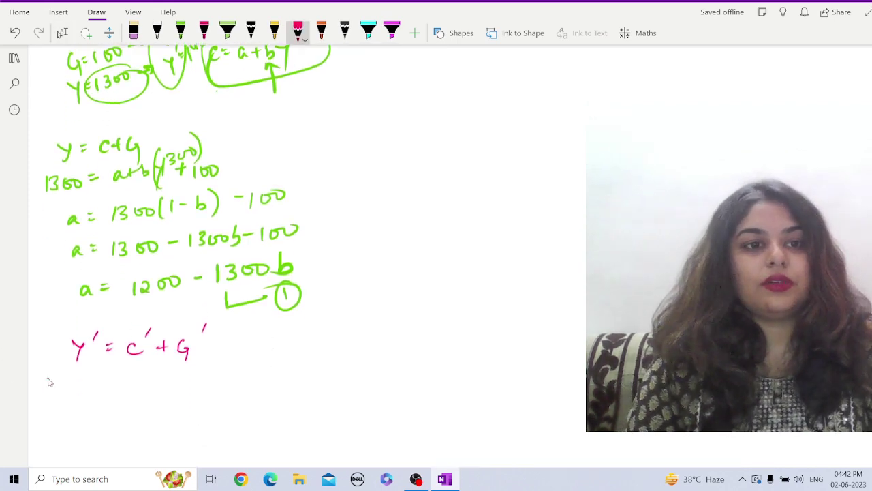
Step: Substitute the new values, writing 1400 = a + b(1400) + 125
left_click_drag(47, 379, 47, 394)
left_click_drag(55, 380, 61, 394)
left_click_drag(72, 382, 82, 384)
left_click_drag(95, 375, 106, 375)
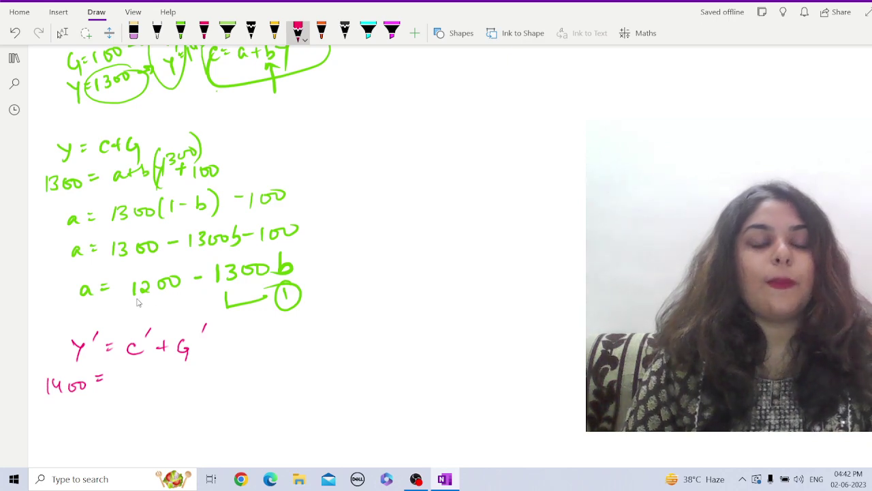
left_click_drag(132, 378, 139, 389)
left_click_drag(134, 382, 171, 388)
mouse_move(178, 370)
left_mouse_down()
mouse_move(179, 387)
mouse_move(195, 380)
left_mouse_up()
mouse_move(191, 371)
left_mouse_down()
mouse_move(192, 387)
mouse_move(201, 372)
left_mouse_up()
mouse_move(211, 370)
left_mouse_down()
mouse_move(218, 387)
mouse_move(236, 379)
left_mouse_up()
left_click_drag(230, 373, 271, 375)
left_click_drag(275, 361, 288, 360)
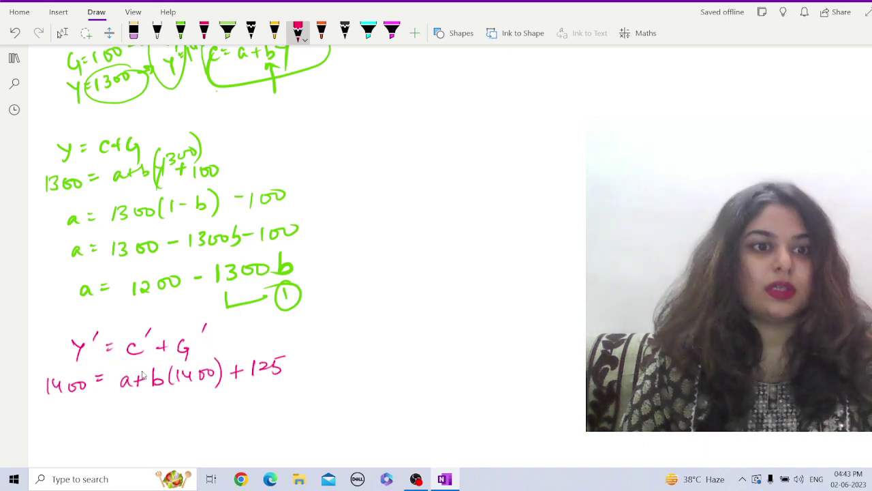
Step: Strike out 125, rearrange to a = 1275 − 1400b labelled ②, and box both equations
left_click_drag(289, 356, 270, 377)
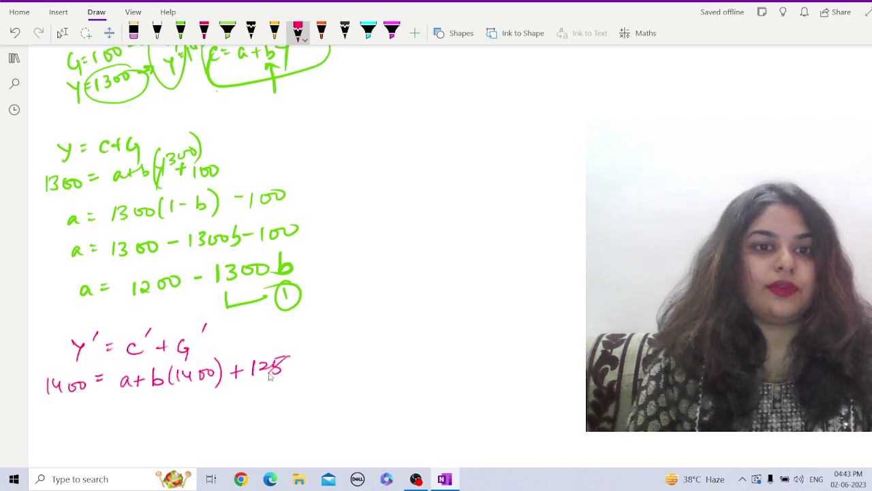
mouse_move(91, 401)
left_mouse_down()
mouse_move(89, 414)
mouse_move(72, 424)
left_mouse_up()
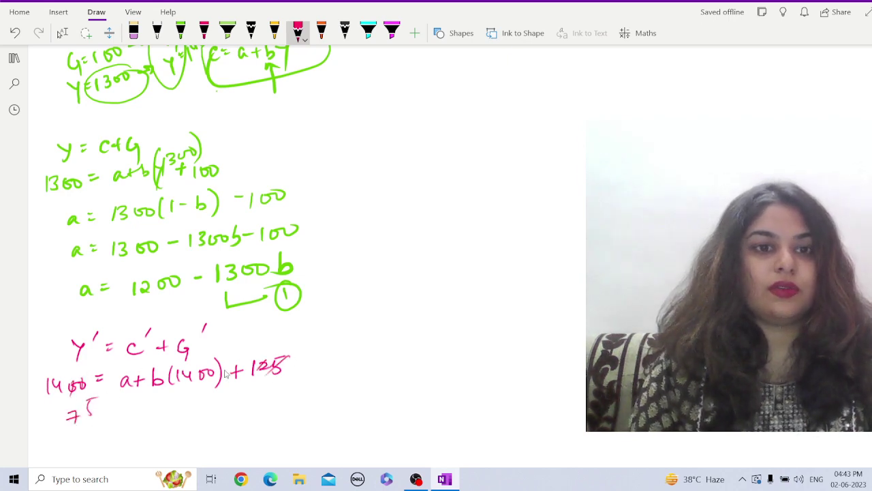
left_click_drag(263, 361, 247, 376)
left_click_drag(54, 414, 65, 426)
left_click_drag(46, 411, 42, 433)
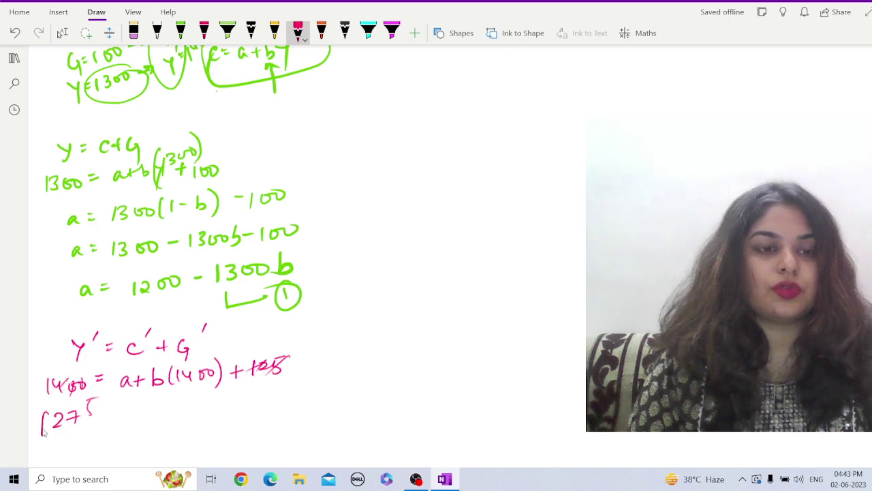
mouse_move(121, 405)
left_mouse_down()
mouse_move(178, 417)
mouse_move(205, 404)
mouse_move(227, 416)
mouse_move(254, 412)
left_mouse_up()
mouse_move(94, 440)
left_mouse_down()
mouse_move(95, 456)
mouse_move(189, 438)
mouse_move(273, 443)
mouse_move(292, 422)
mouse_move(300, 444)
mouse_move(357, 435)
left_mouse_up()
mouse_move(368, 425)
left_mouse_down()
mouse_move(390, 434)
mouse_move(373, 407)
left_mouse_up()
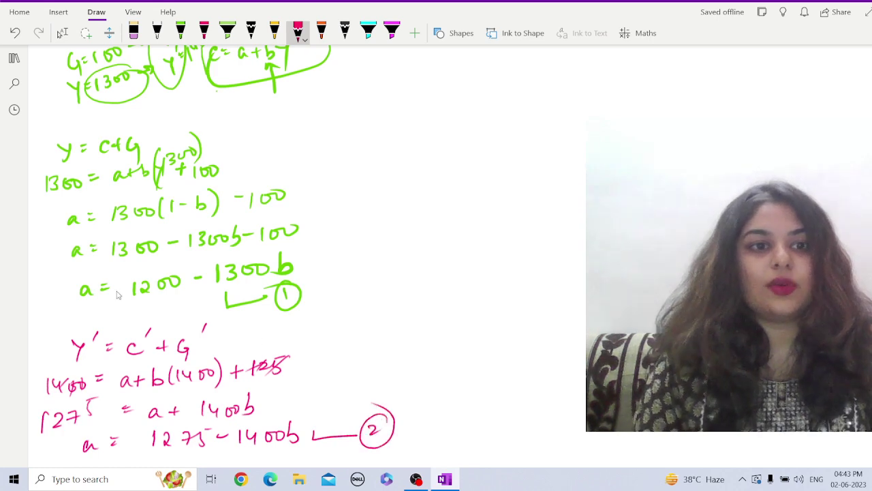
mouse_move(72, 276)
left_mouse_down()
mouse_move(64, 318)
mouse_move(334, 254)
mouse_move(119, 318)
mouse_move(73, 315)
left_mouse_up()
mouse_move(71, 430)
left_mouse_down()
mouse_move(67, 465)
mouse_move(396, 391)
mouse_move(69, 466)
left_mouse_up()
Step: Write 'Comparing ① and ②', equate 1200 − 1300b = 1275 − 1400b, and reduce to 100b = 75
scroll(87, 441, "down", 5)
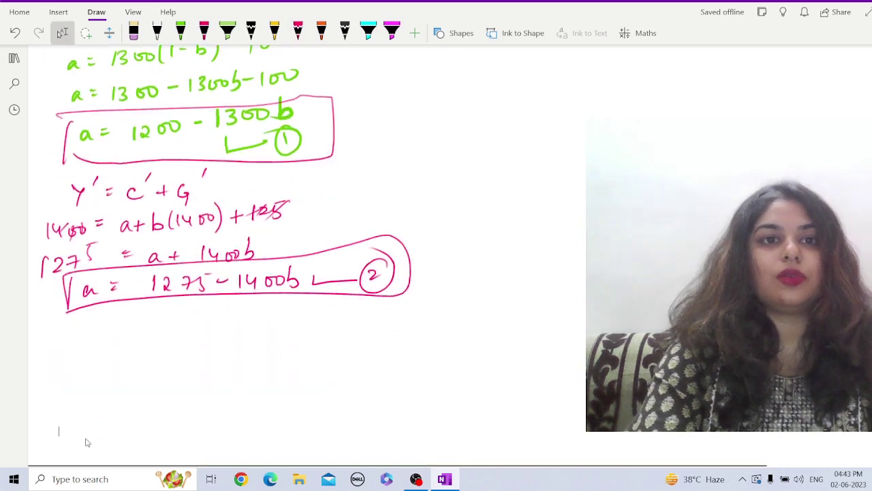
mouse_move(76, 321)
left_mouse_down()
mouse_move(79, 340)
mouse_move(100, 344)
mouse_move(288, 313)
mouse_move(292, 337)
left_mouse_up()
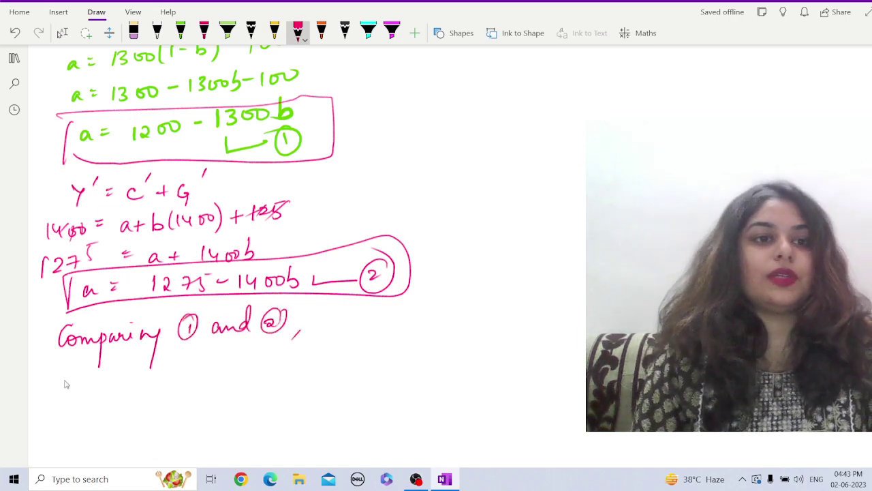
mouse_move(65, 385)
left_mouse_down()
mouse_move(149, 386)
mouse_move(208, 371)
mouse_move(223, 380)
mouse_move(248, 369)
mouse_move(262, 380)
mouse_move(306, 362)
mouse_move(298, 371)
mouse_move(349, 356)
mouse_move(355, 363)
left_mouse_up()
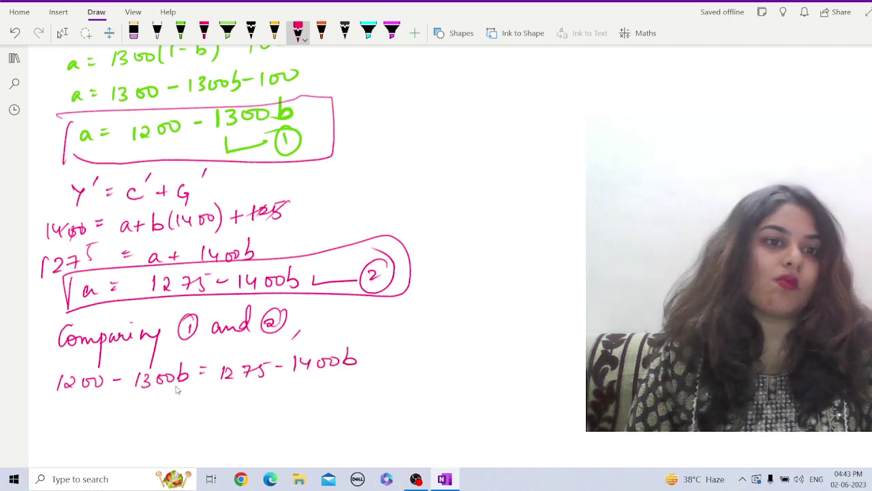
mouse_move(89, 407)
left_mouse_down()
mouse_move(102, 416)
mouse_move(211, 413)
mouse_move(397, 394)
left_mouse_up()
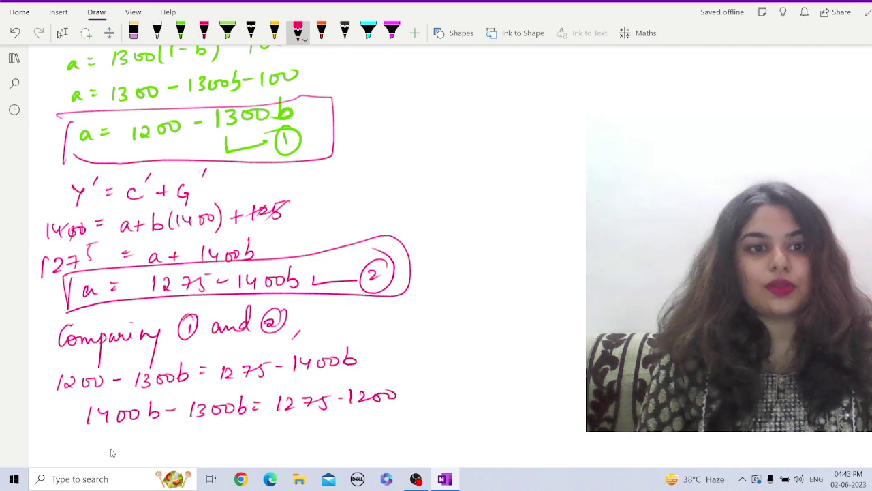
mouse_move(141, 431)
left_mouse_down()
mouse_move(154, 439)
mouse_move(257, 445)
mouse_move(271, 443)
mouse_move(284, 423)
left_mouse_up()
Step: Write b = 75/100 = 0.75 and mark it as the mpc with an arrow
scroll(283, 423, "down", 3)
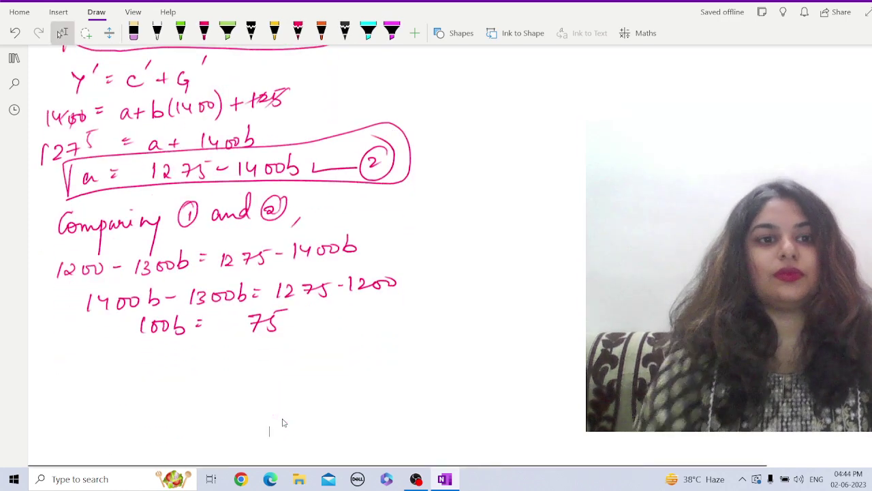
mouse_move(137, 341)
left_mouse_down()
mouse_move(150, 361)
mouse_move(205, 355)
mouse_move(215, 365)
mouse_move(191, 394)
mouse_move(212, 383)
left_mouse_up()
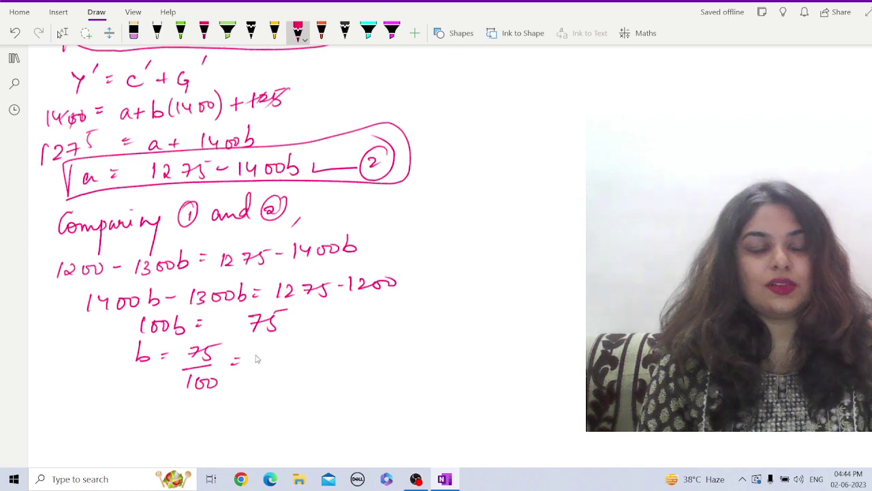
left_click(278, 359)
mouse_move(286, 351)
left_mouse_down()
mouse_move(293, 362)
mouse_move(304, 356)
mouse_move(281, 396)
left_mouse_up()
left_click_drag(273, 383, 293, 382)
mouse_move(258, 424)
left_mouse_down()
mouse_move(280, 412)
mouse_move(312, 416)
left_mouse_up()
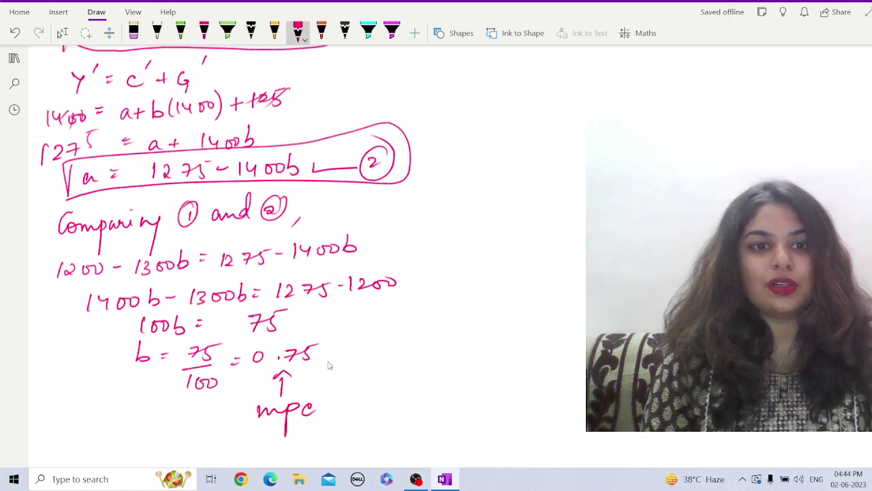